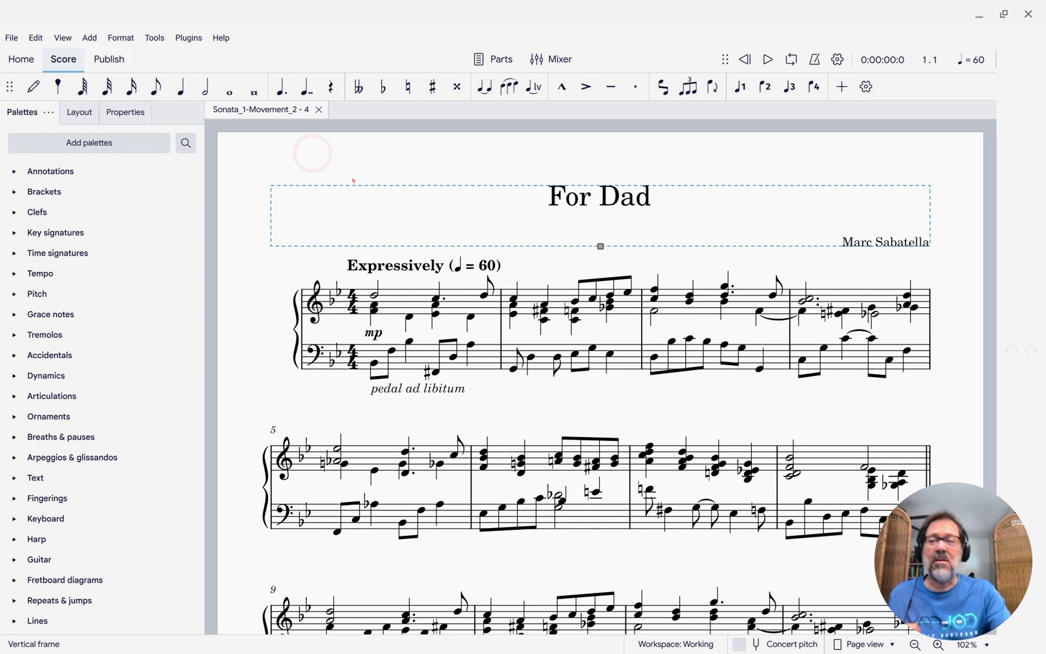
- Open Sonata_1-Movement_2 - 4.mxl from the Sonata folder via File > Open
{"action": "left_click", "coordinate": [11, 38]}
{"action": "left_click", "coordinate": [39, 90]}
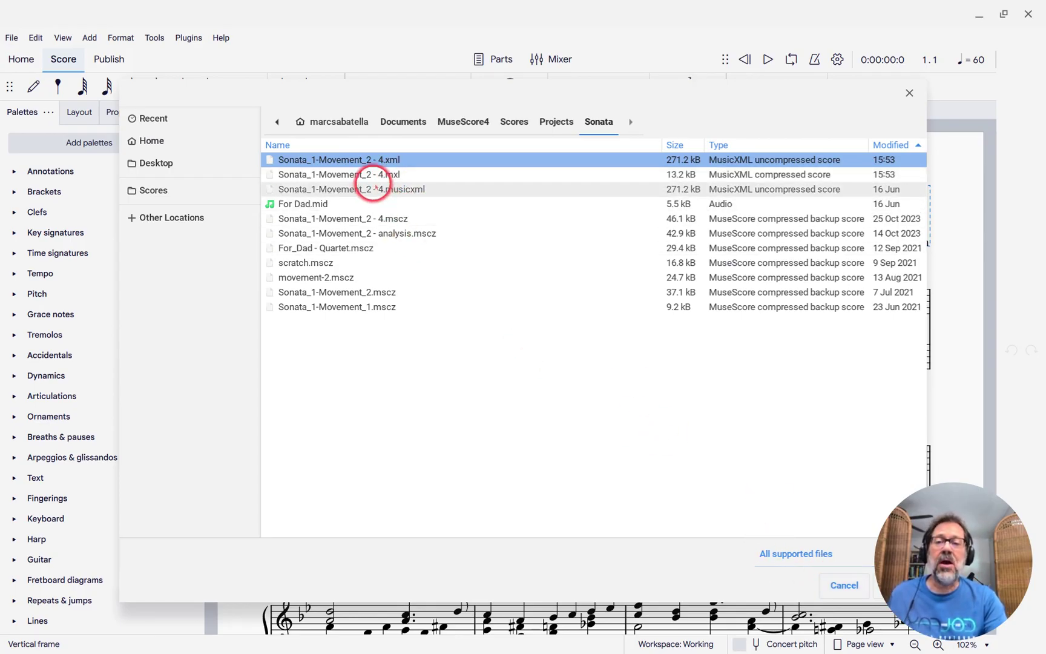
{"action": "double_click", "coordinate": [370, 175]}
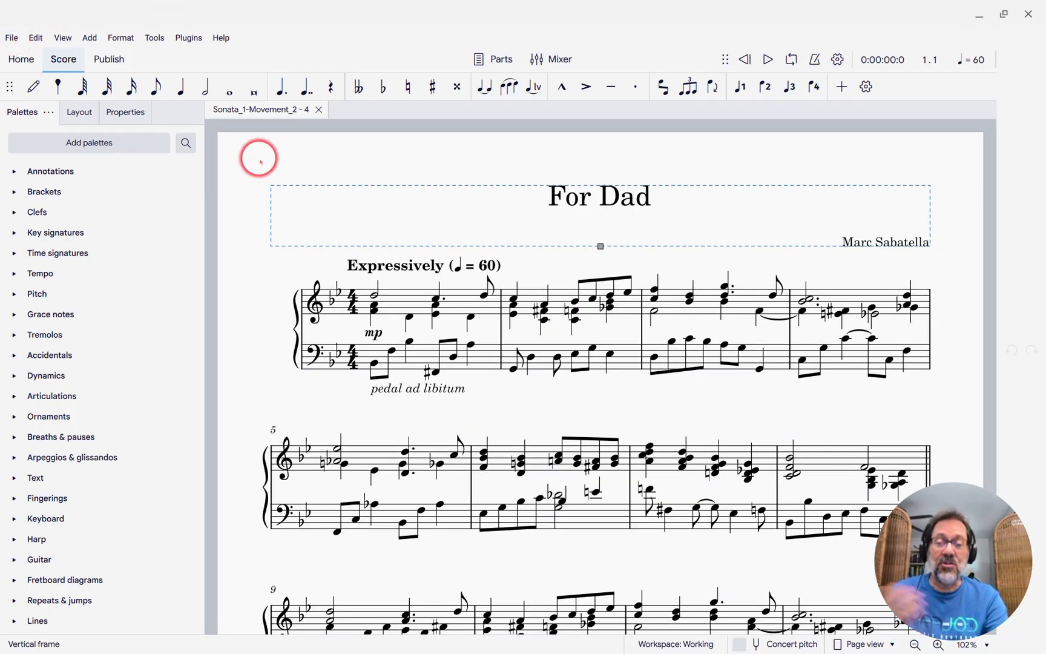
- Open the Export dialog for the For Dad score and set Format to MusicXML
{"action": "left_click", "coordinate": [12, 39]}
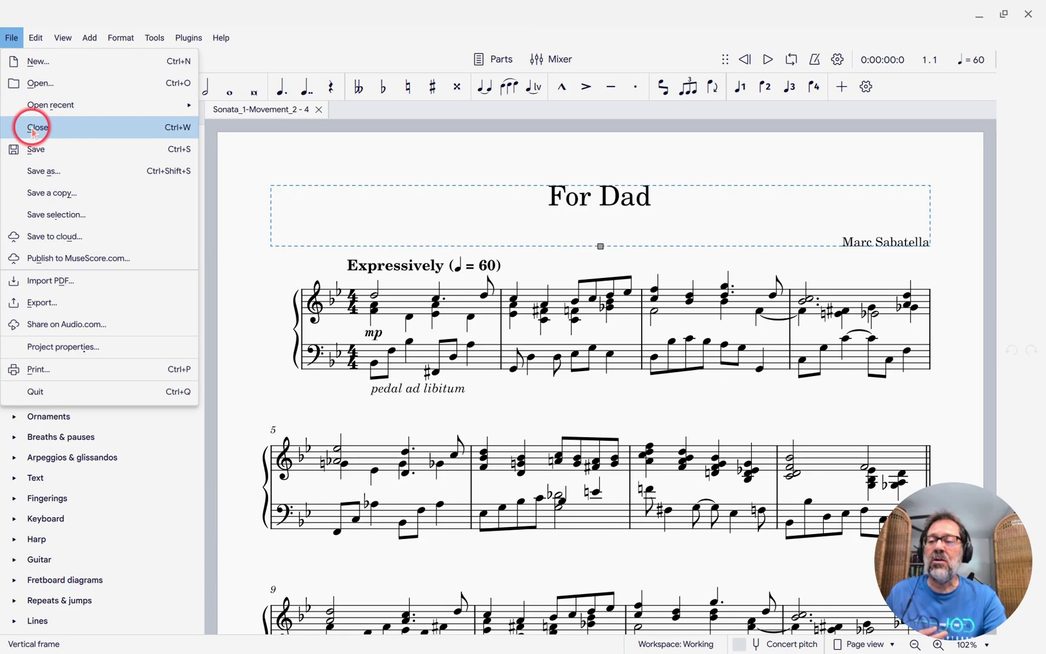
{"action": "left_click", "coordinate": [53, 303]}
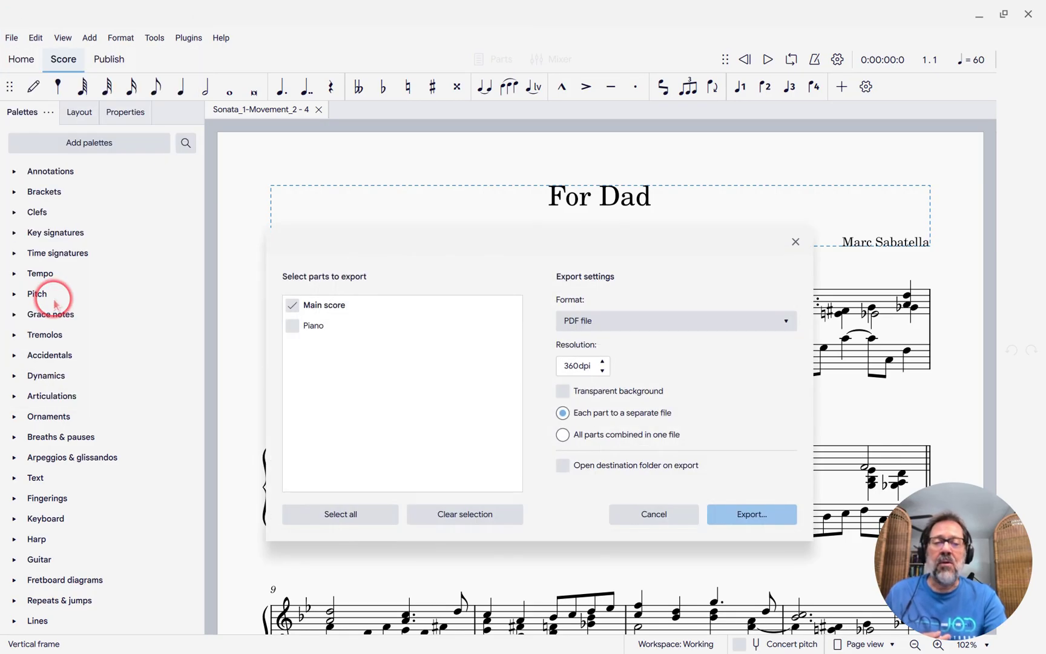
{"action": "left_click", "coordinate": [640, 327]}
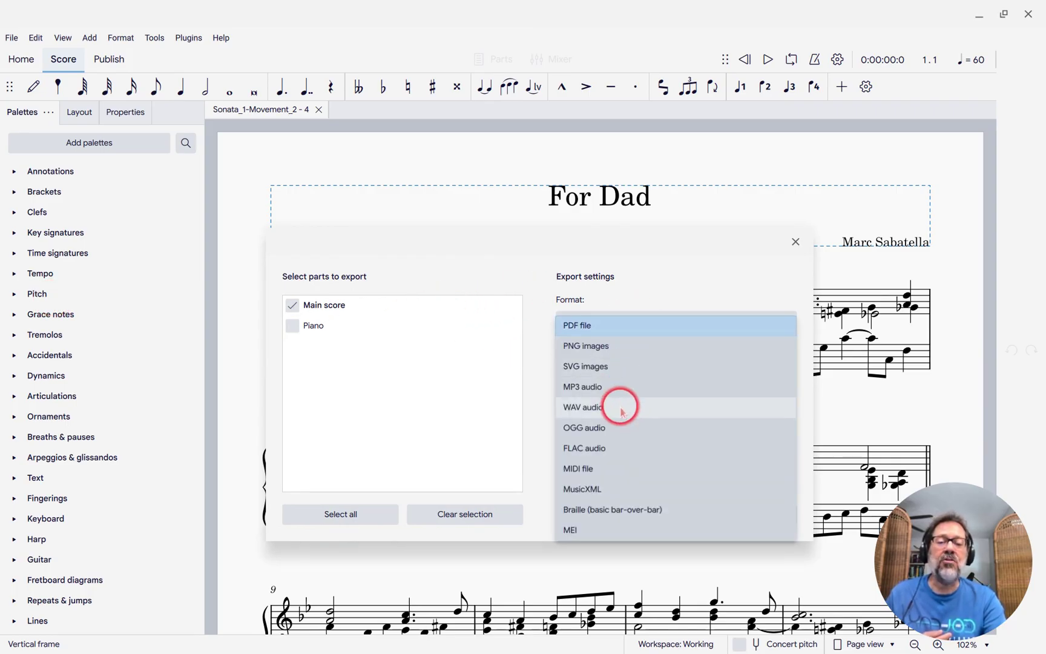
{"action": "left_click", "coordinate": [592, 490]}
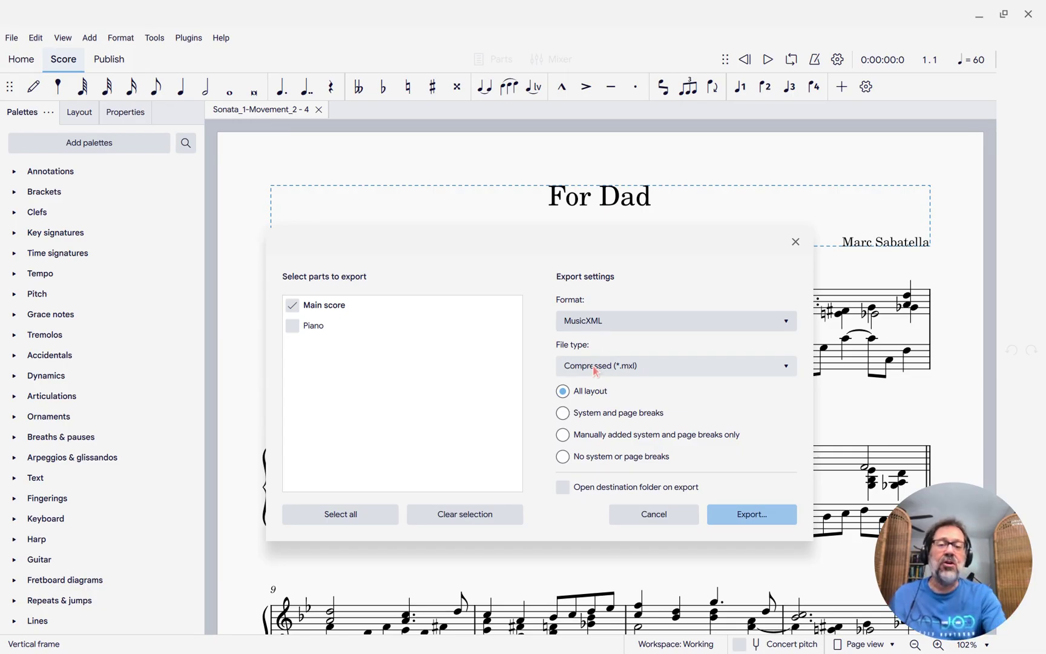
- Compare the Compressed .mxl, uncompressed .musicxml and outdated .xml file type options
{"action": "left_click", "coordinate": [612, 370]}
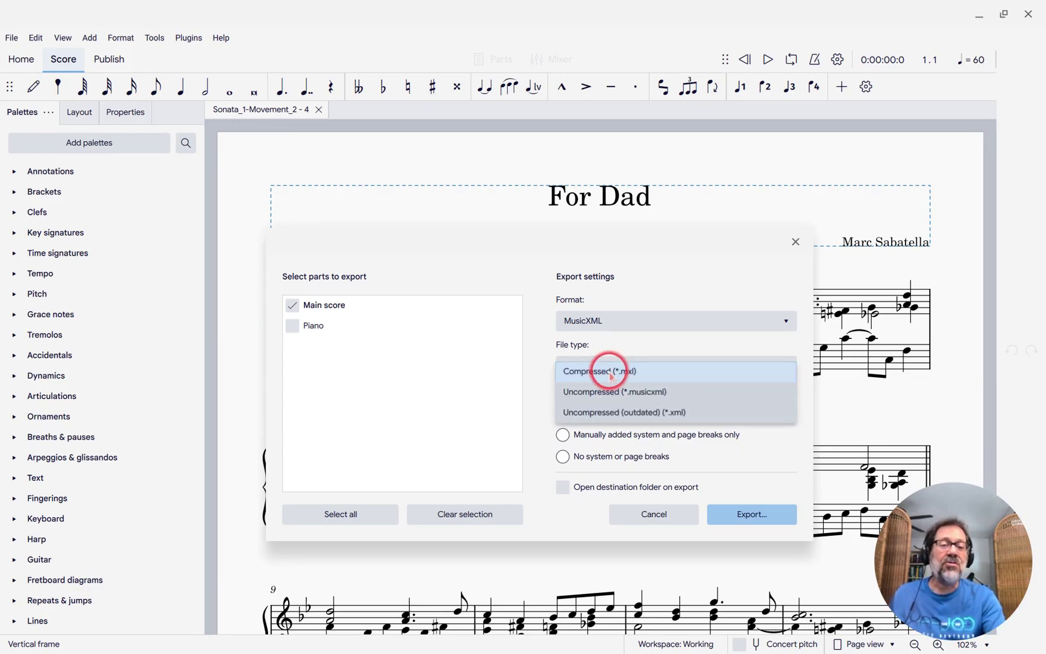
{"action": "left_click", "coordinate": [643, 393]}
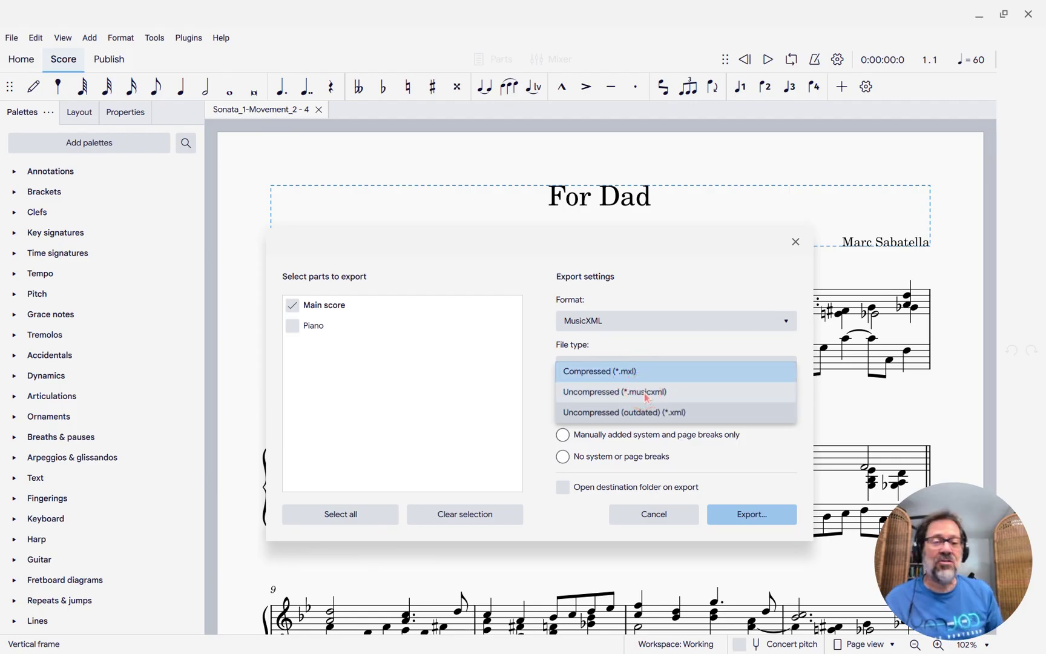
{"action": "left_click", "coordinate": [653, 416]}
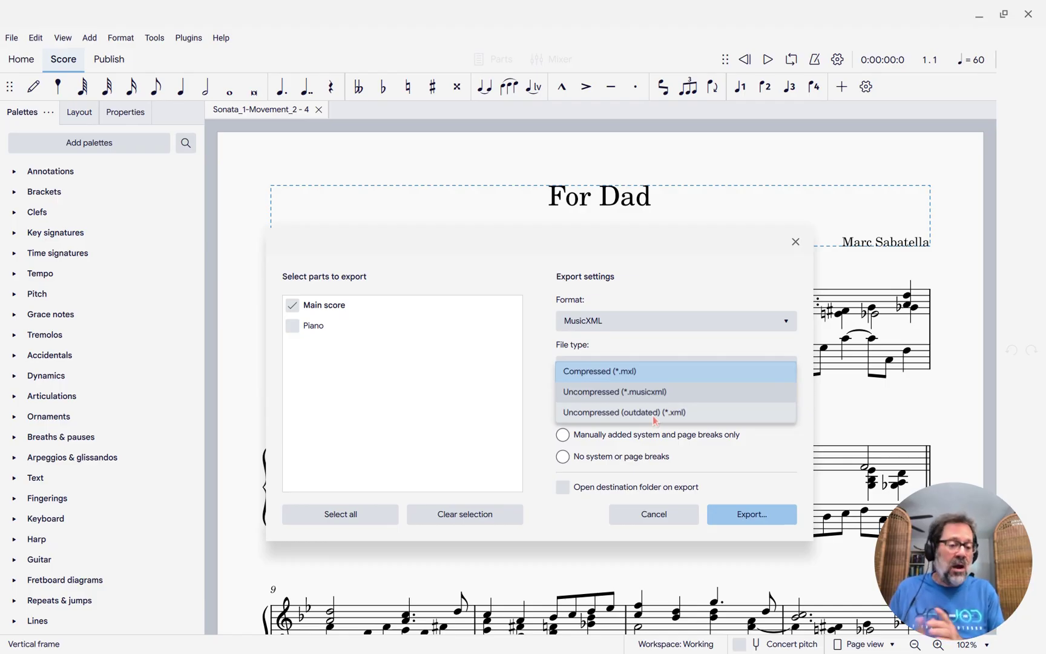
{"action": "left_click", "coordinate": [610, 373]}
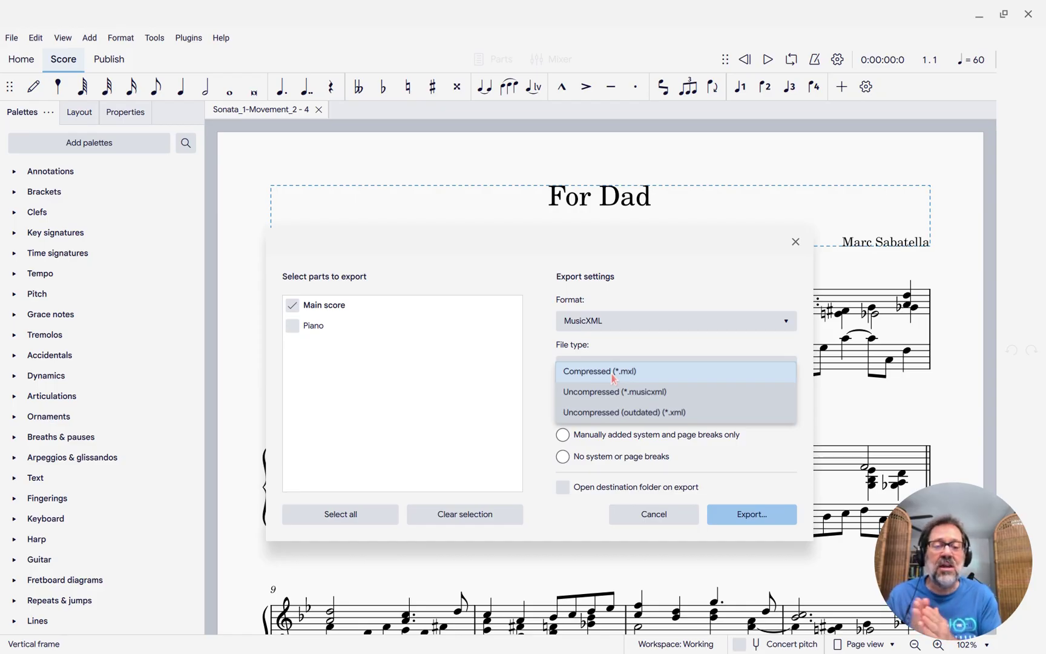
- In Files, rename the .mxl export's extension to .zip and open the archive
{"action": "key", "text": "alt+Tab"}
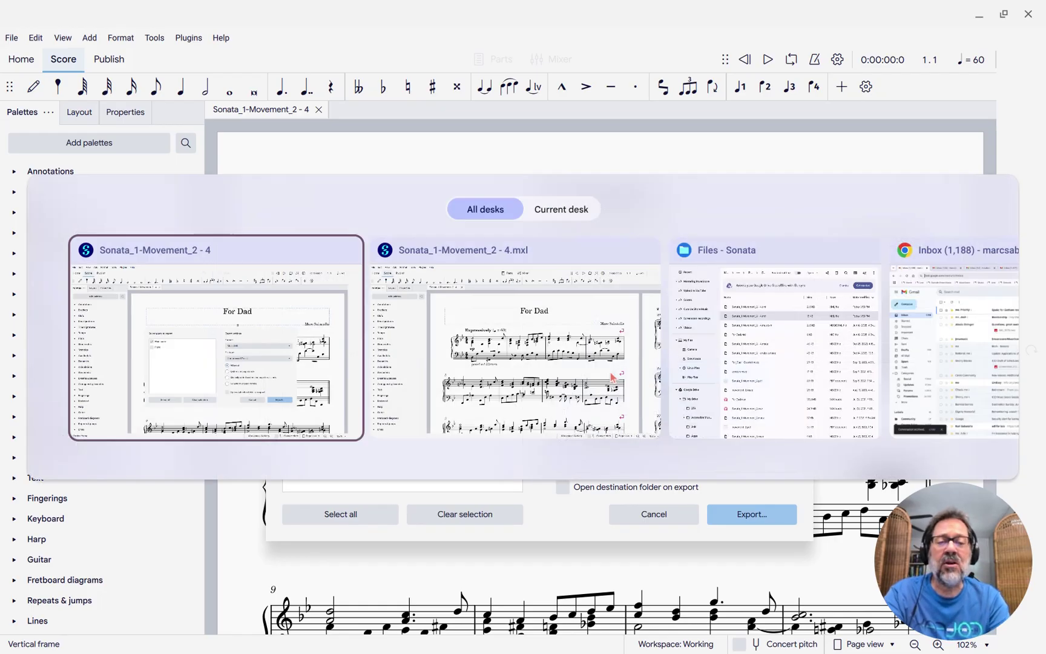
{"action": "key", "text": "alt+Tab"}
{"action": "key", "text": "alt+Tab"}
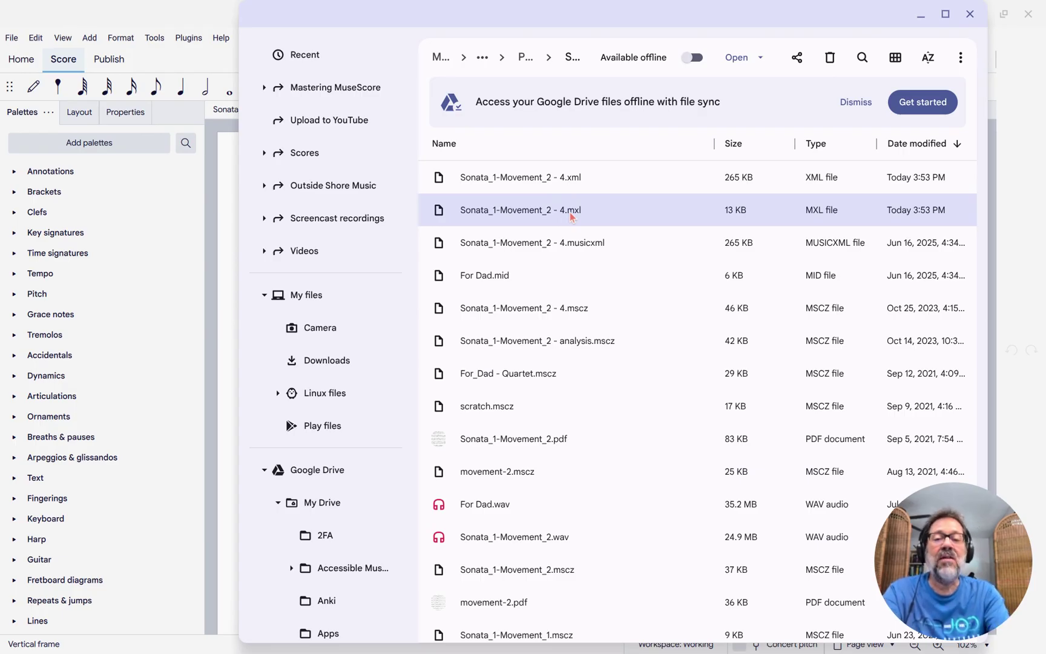
{"action": "key", "text": "ctrl+Return"}
{"action": "left_click", "coordinate": [570, 210]}
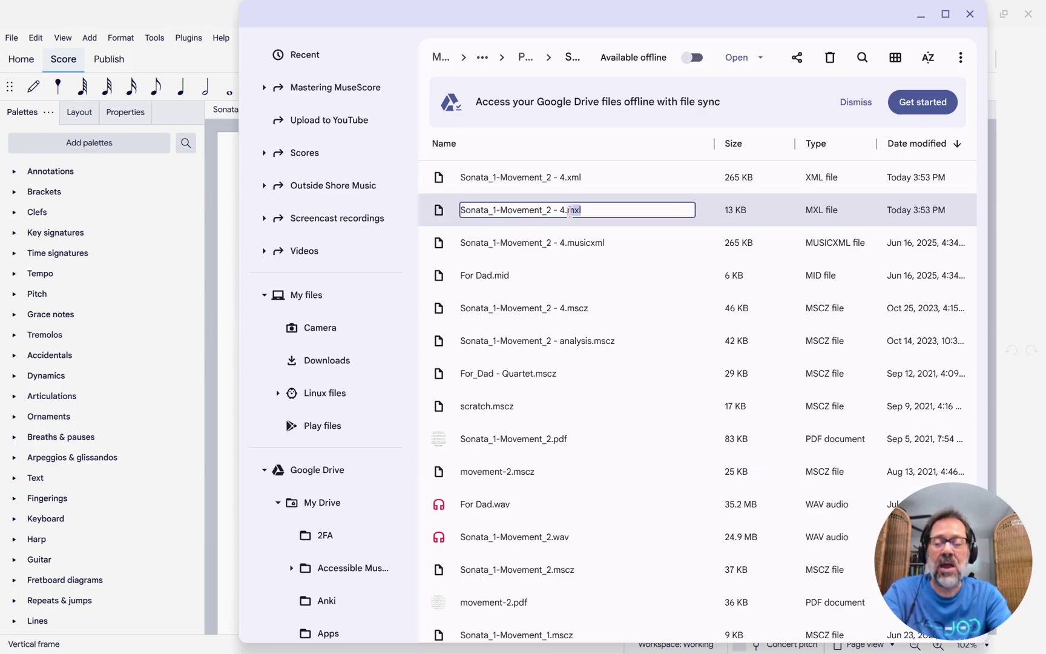
{"action": "type", "text": "zip"}
{"action": "key", "text": "Return"}
{"action": "double_click", "coordinate": [570, 210]}
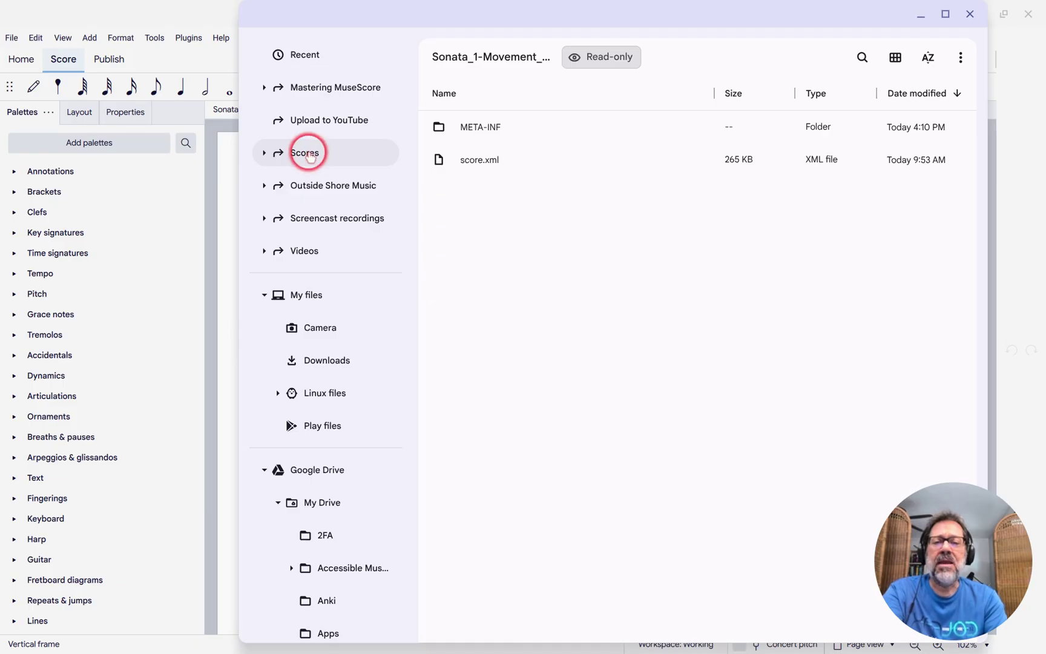
- Go to Drive's Scores > Projects > Sonata and open Sonata_1-Movement_2 - 4.musicxml
{"action": "left_click", "coordinate": [368, 158]}
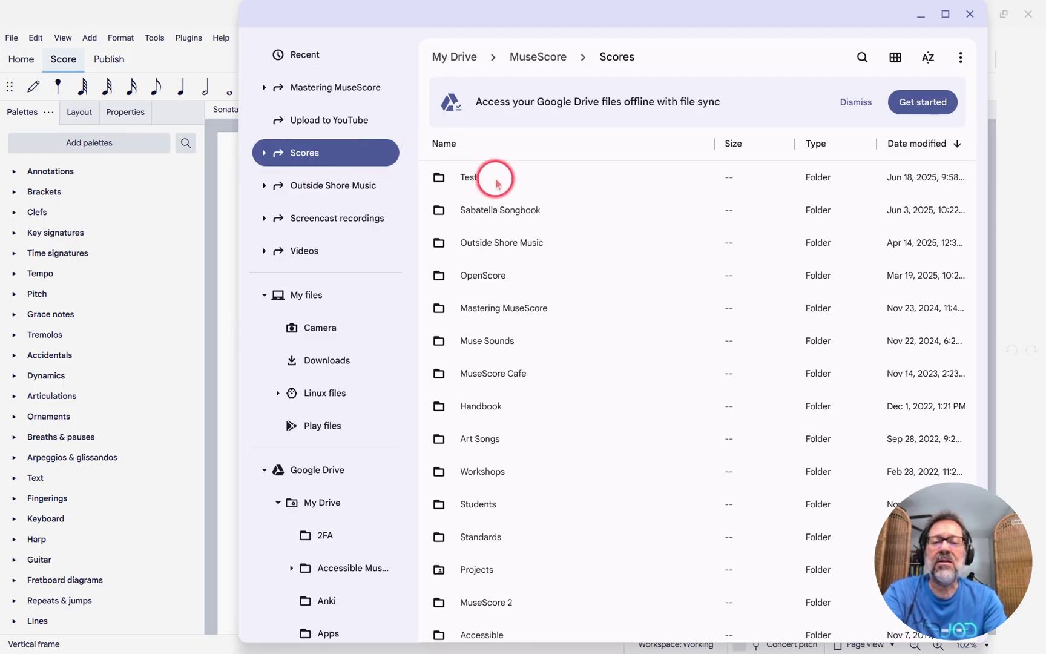
{"action": "scroll", "coordinate": [478, 230], "scroll_direction": "down", "scroll_amount": 3}
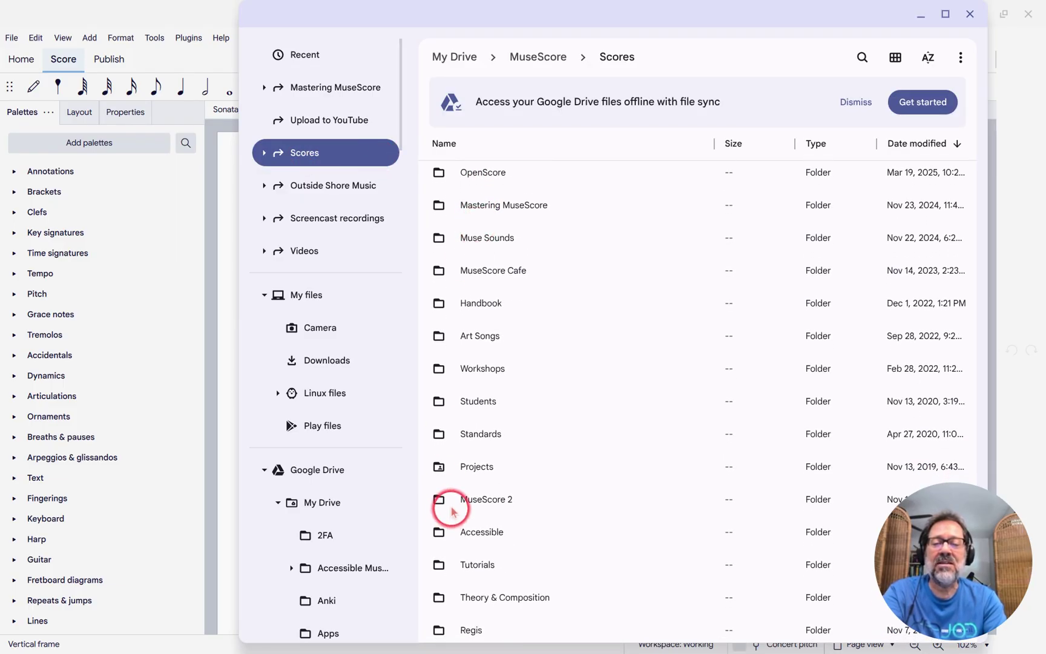
{"action": "double_click", "coordinate": [475, 466]}
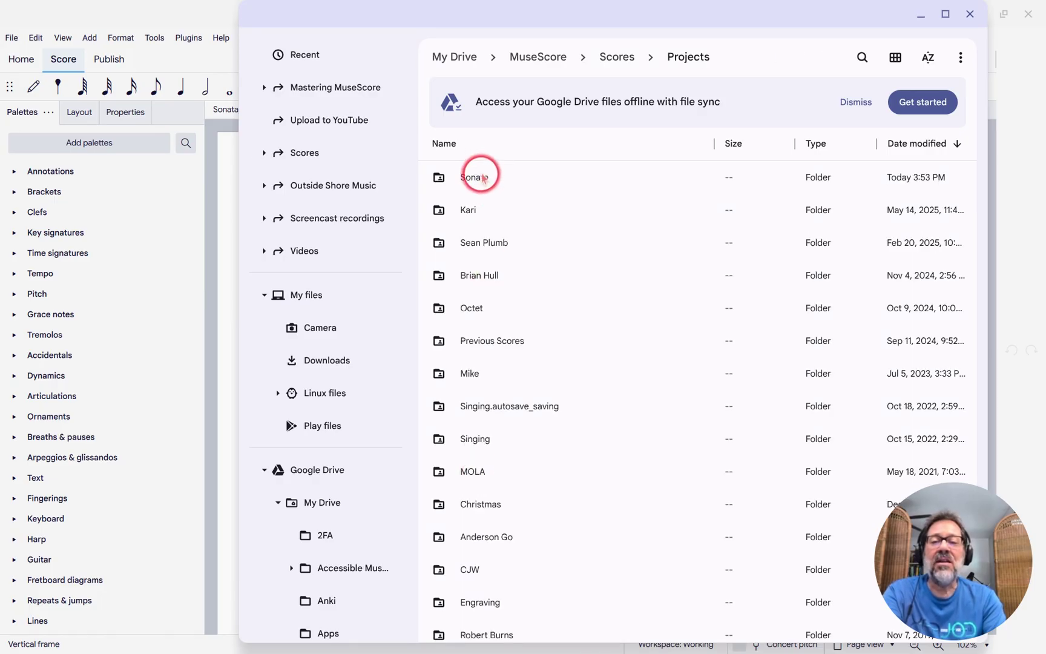
{"action": "double_click", "coordinate": [484, 182]}
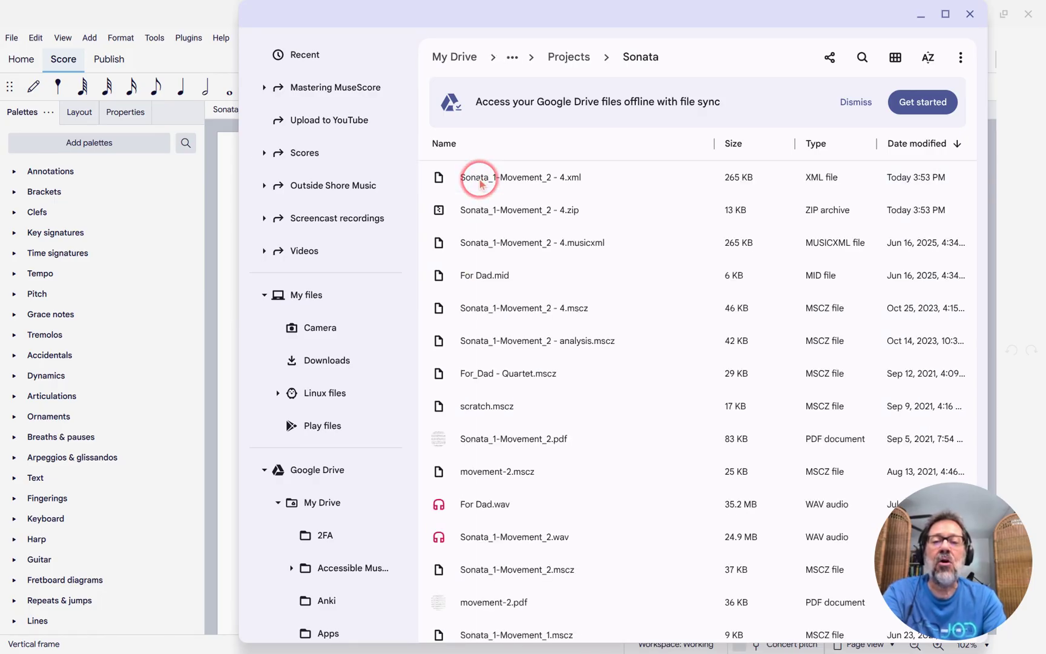
{"action": "double_click", "coordinate": [505, 250]}
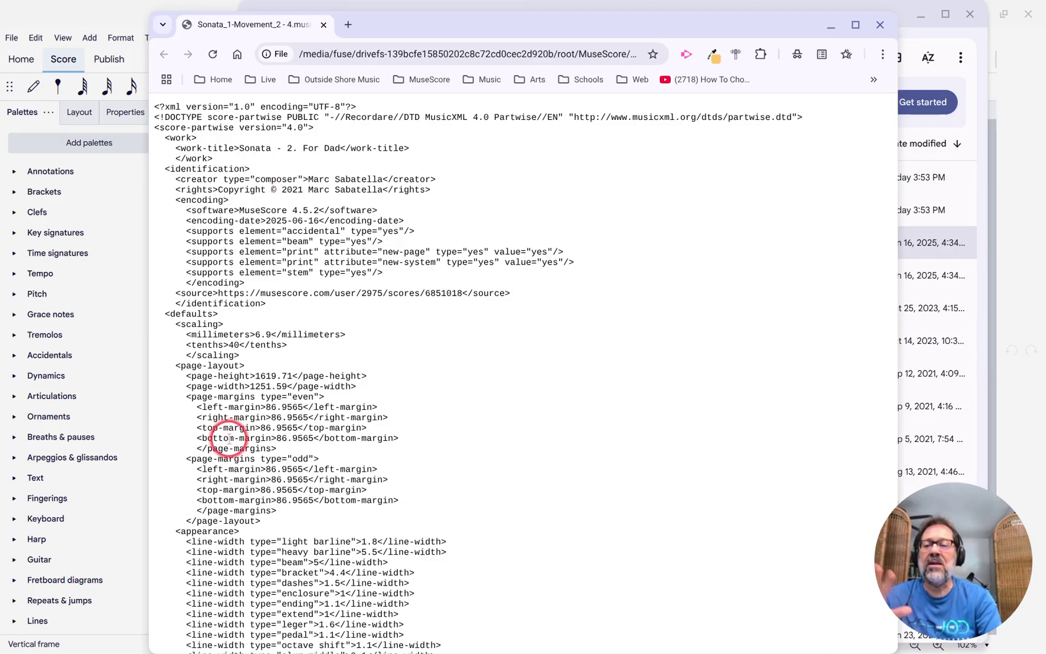
- Scroll the .musicxml markup down to measure 2's notes, then close the Chrome window
{"action": "scroll", "coordinate": [229, 437], "scroll_direction": "down", "scroll_amount": 7}
{"action": "scroll", "coordinate": [229, 437], "scroll_direction": "down", "scroll_amount": 11}
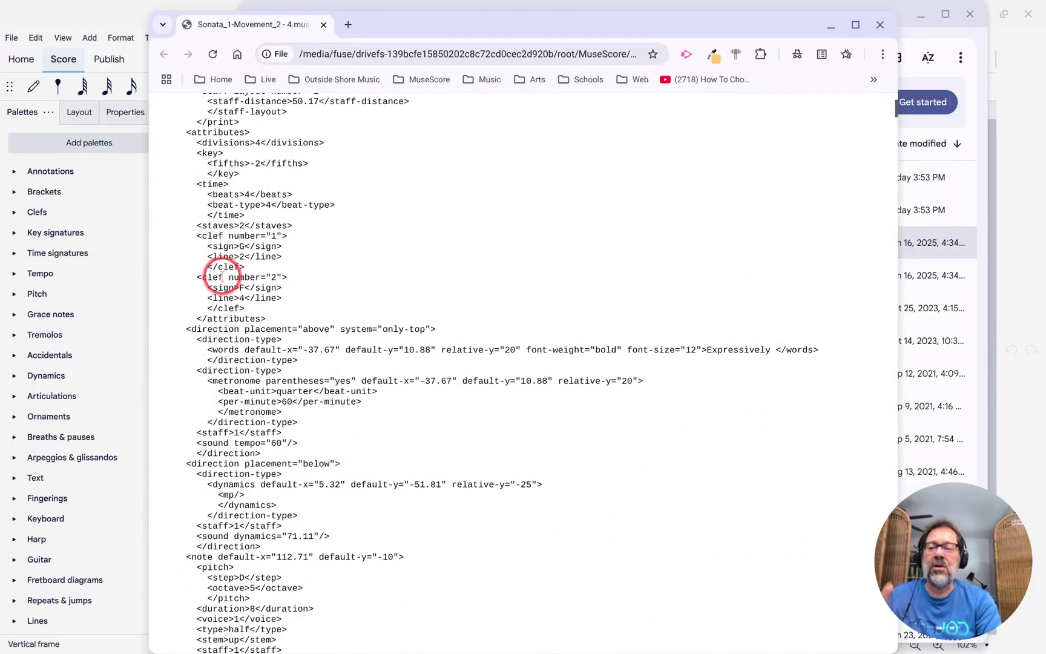
{"action": "scroll", "coordinate": [224, 273], "scroll_direction": "down", "scroll_amount": 14}
{"action": "scroll", "coordinate": [225, 279], "scroll_direction": "down", "scroll_amount": 3}
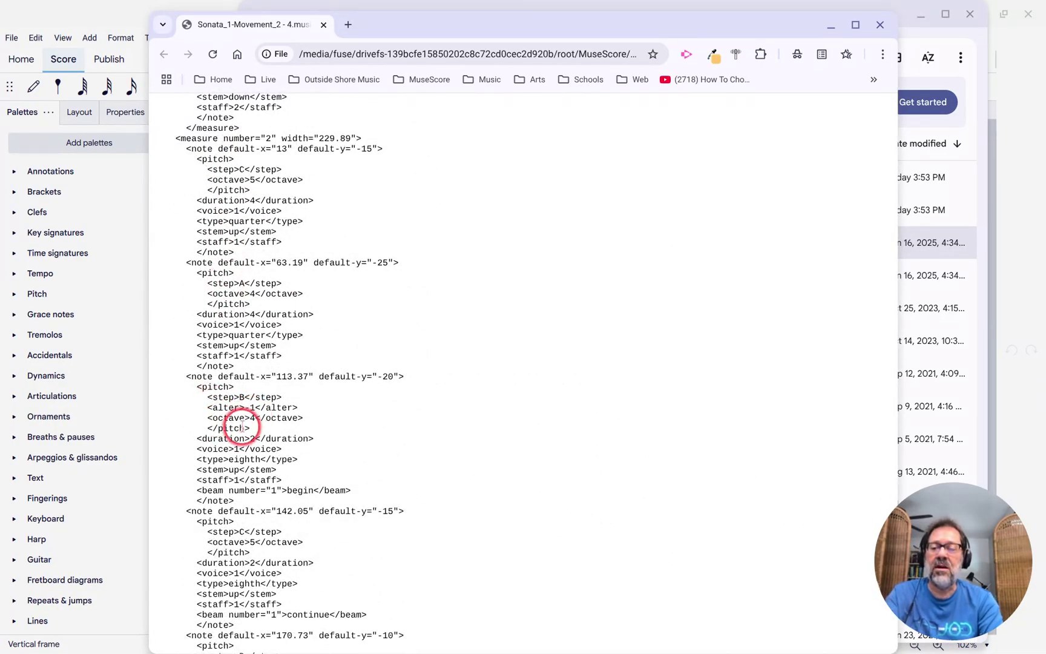
{"action": "scroll", "coordinate": [271, 488], "scroll_direction": "down", "scroll_amount": 2}
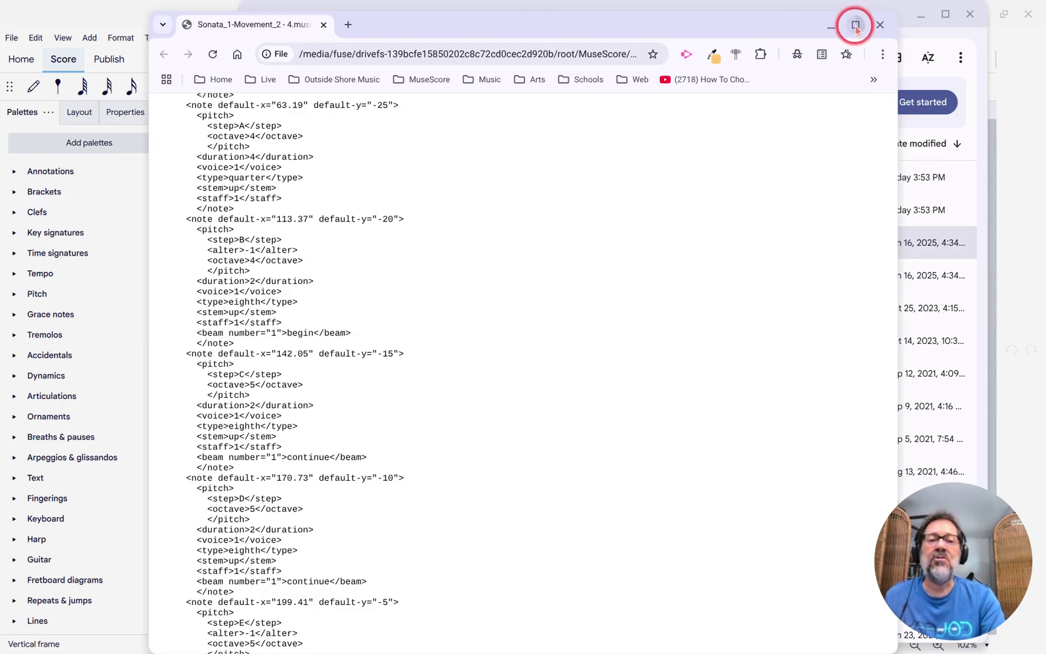
{"action": "left_click", "coordinate": [879, 24]}
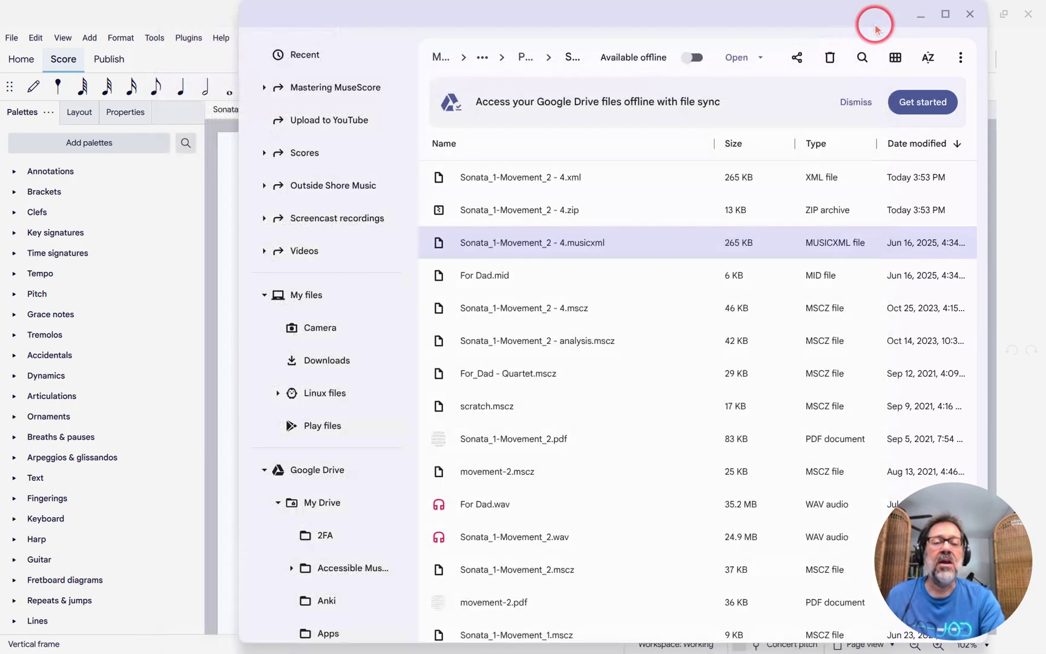
- Open Sonata_1-Movement_2 - 4.xml in Chrome and scroll through its defaults and appearance sections
{"action": "double_click", "coordinate": [502, 179]}
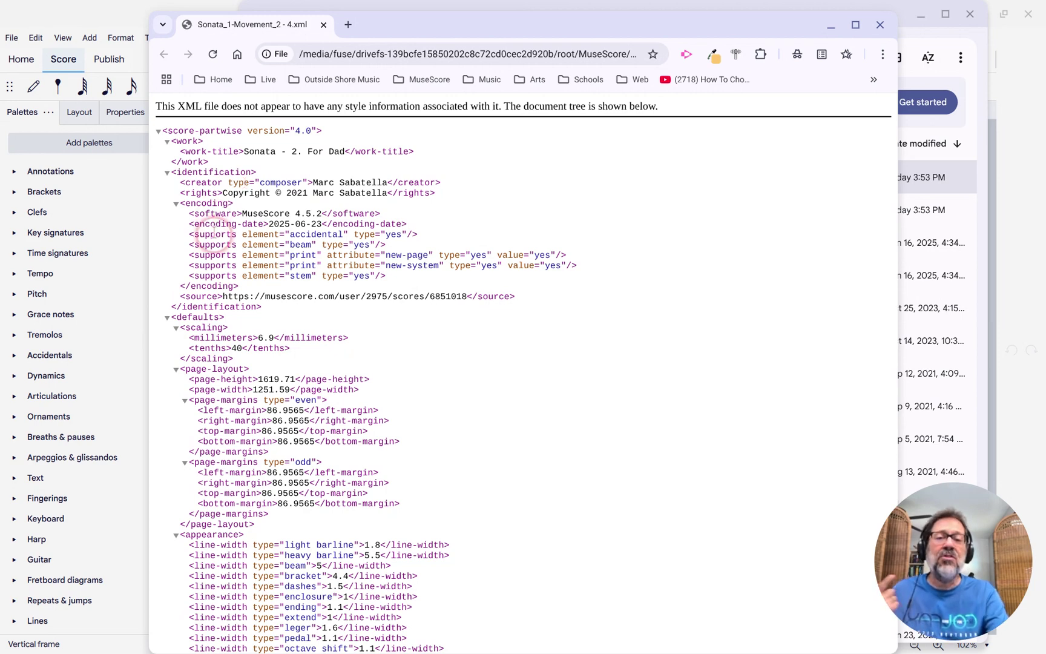
{"action": "scroll", "coordinate": [258, 293], "scroll_direction": "down", "scroll_amount": 3}
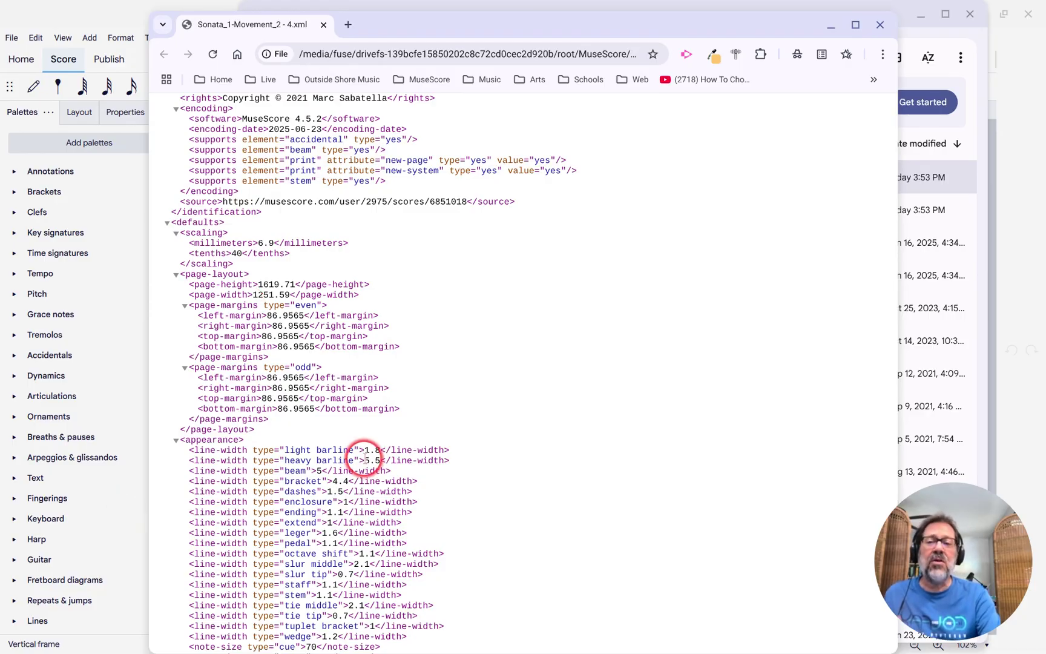
{"action": "scroll", "coordinate": [363, 457], "scroll_direction": "down", "scroll_amount": 20}
{"action": "scroll", "coordinate": [366, 457], "scroll_direction": "up", "scroll_amount": 13}
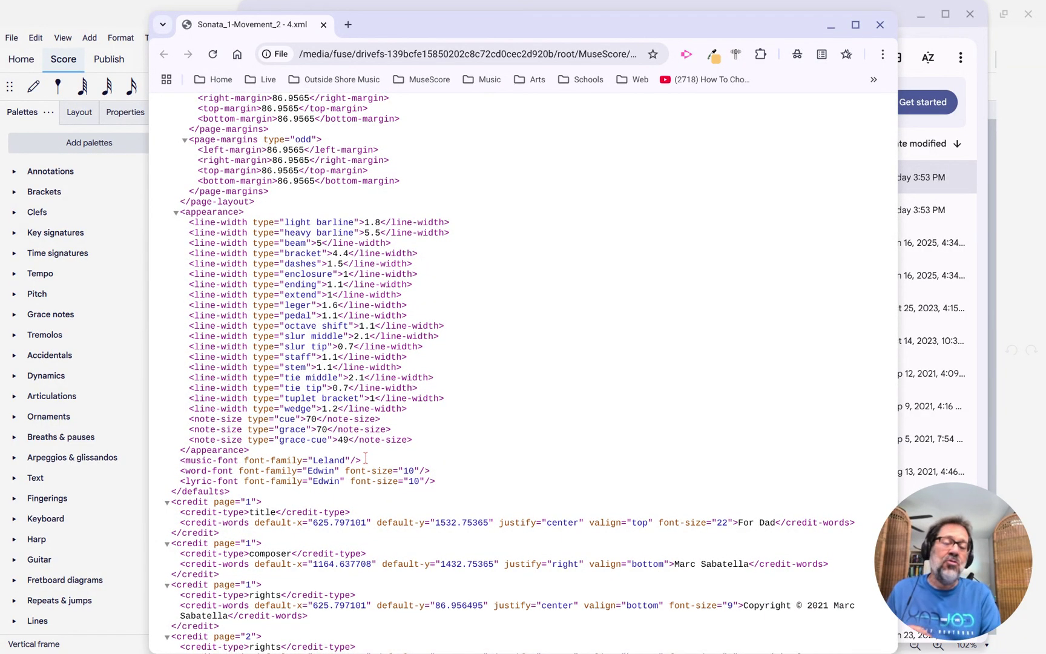
- Return to MuseScore's Export dialog and review the .musicxml and outdated .xml file types
{"action": "key", "text": "alt+Tab"}
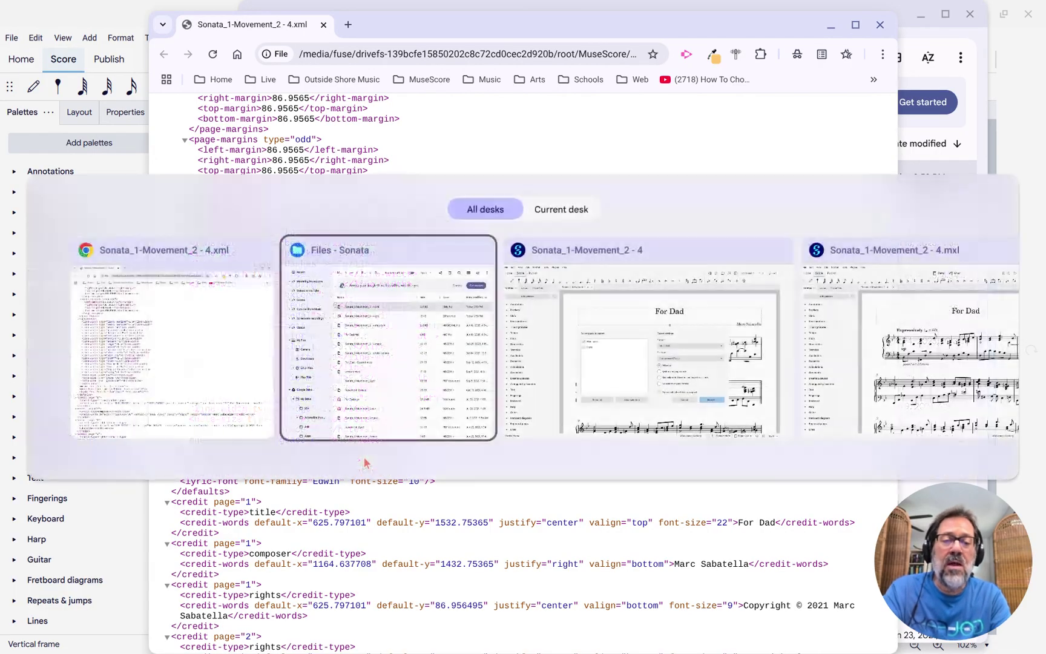
{"action": "key", "text": "alt+Tab"}
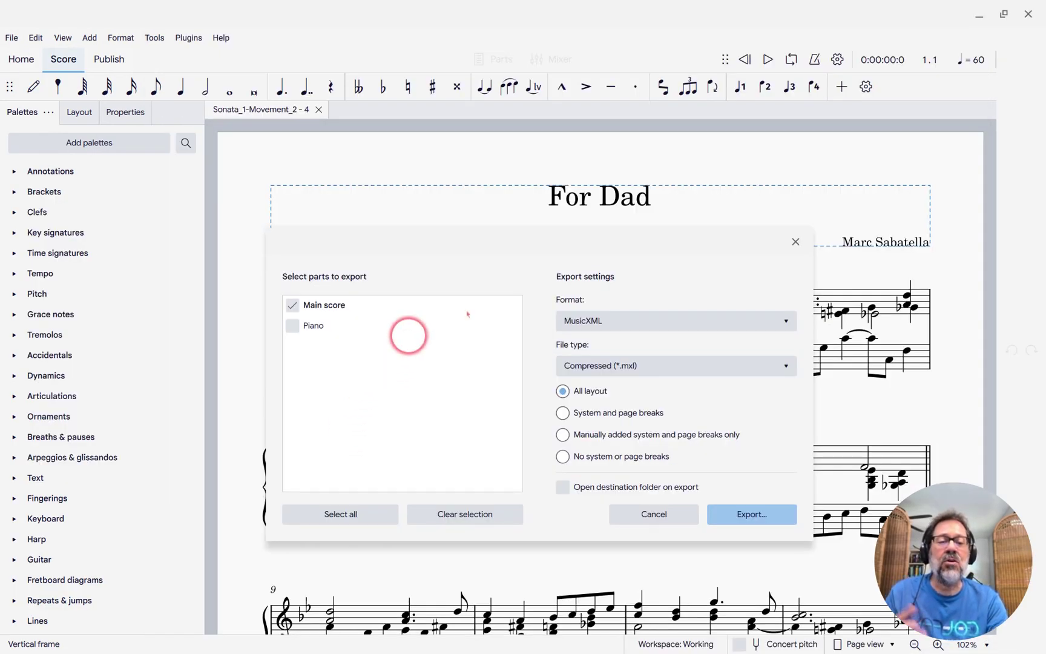
{"action": "left_click", "coordinate": [650, 366]}
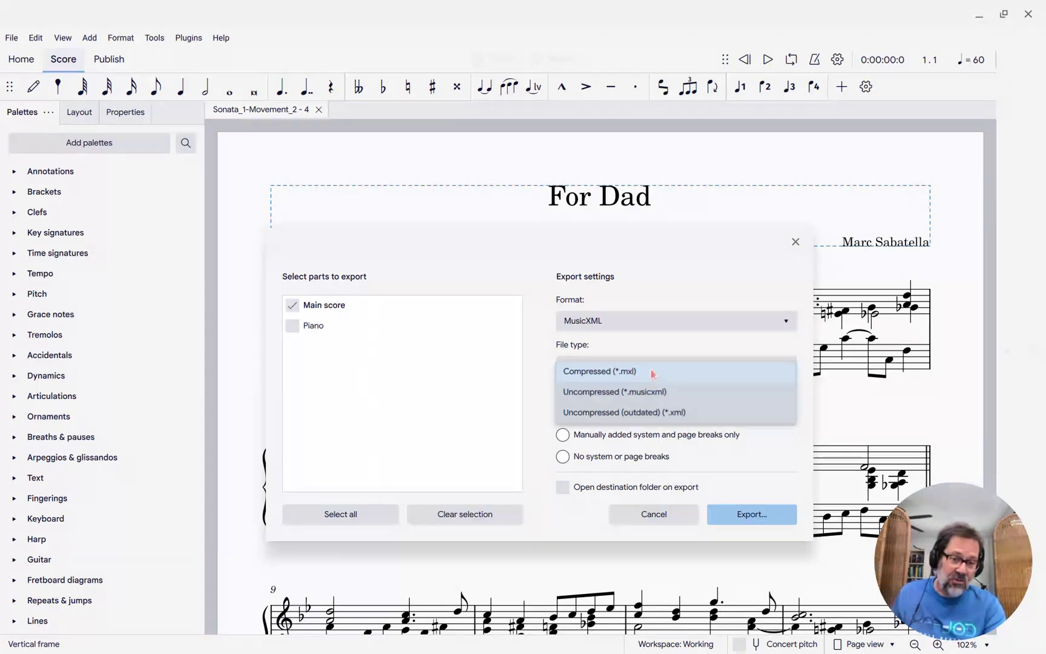
{"action": "left_click", "coordinate": [650, 394]}
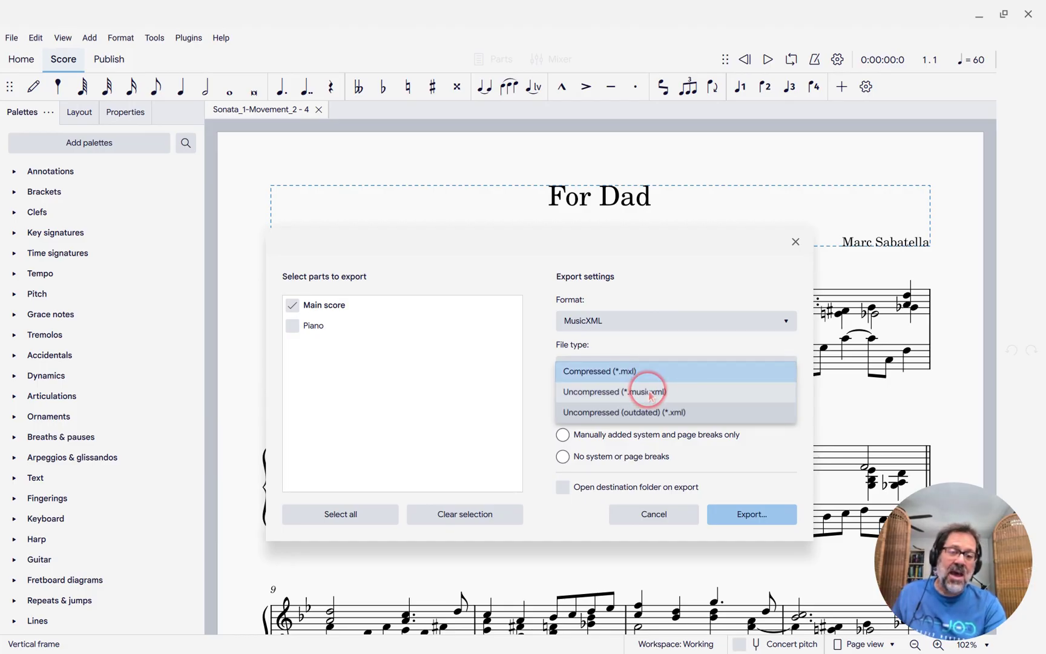
{"action": "left_click", "coordinate": [643, 416]}
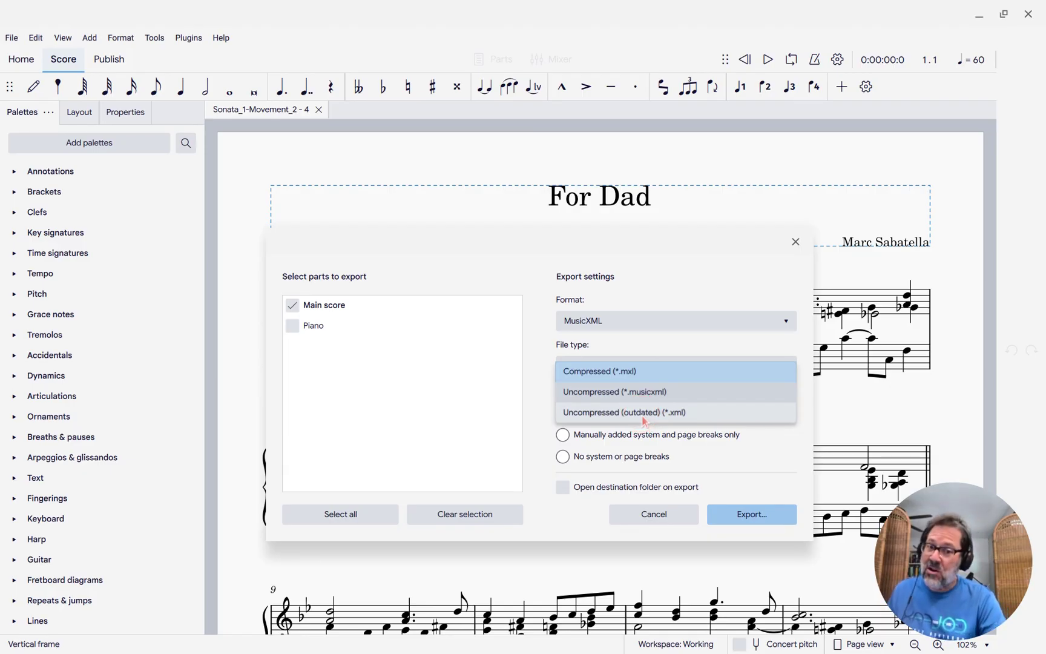
- Keep Compressed (*.mxl) as the file type and select All layout
{"action": "left_click", "coordinate": [630, 369]}
{"action": "left_click", "coordinate": [643, 397]}
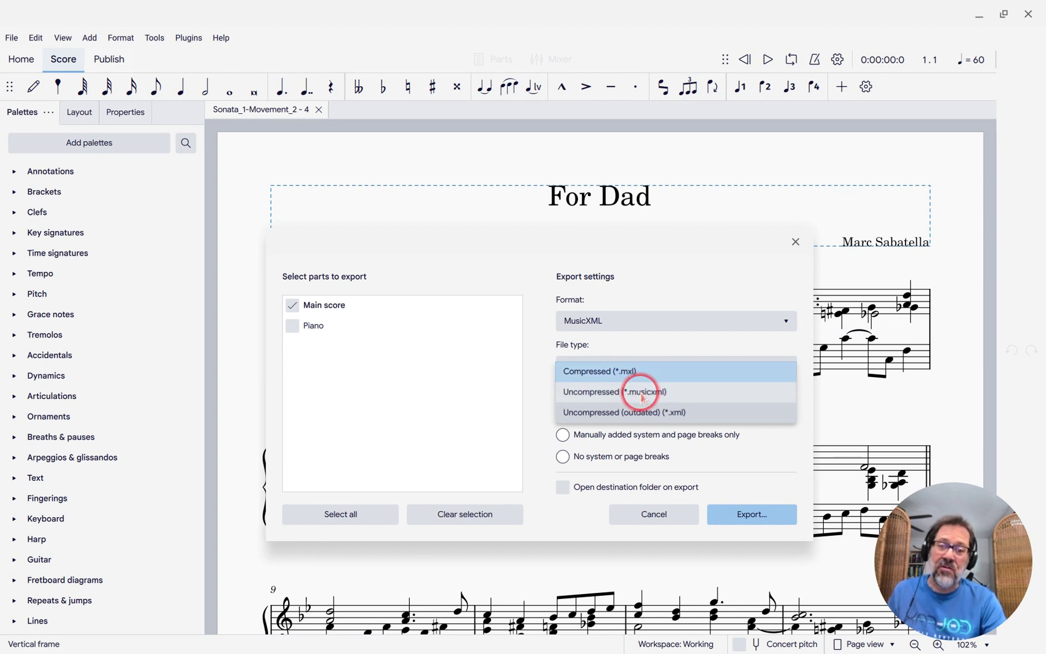
{"action": "left_click", "coordinate": [642, 414]}
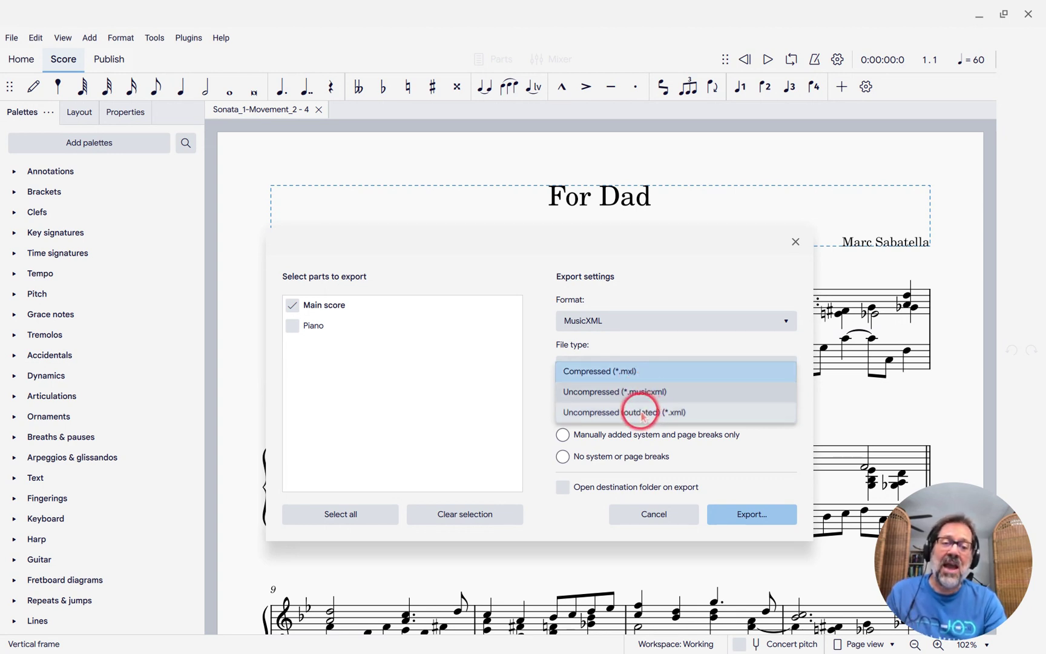
{"action": "left_click", "coordinate": [712, 462]}
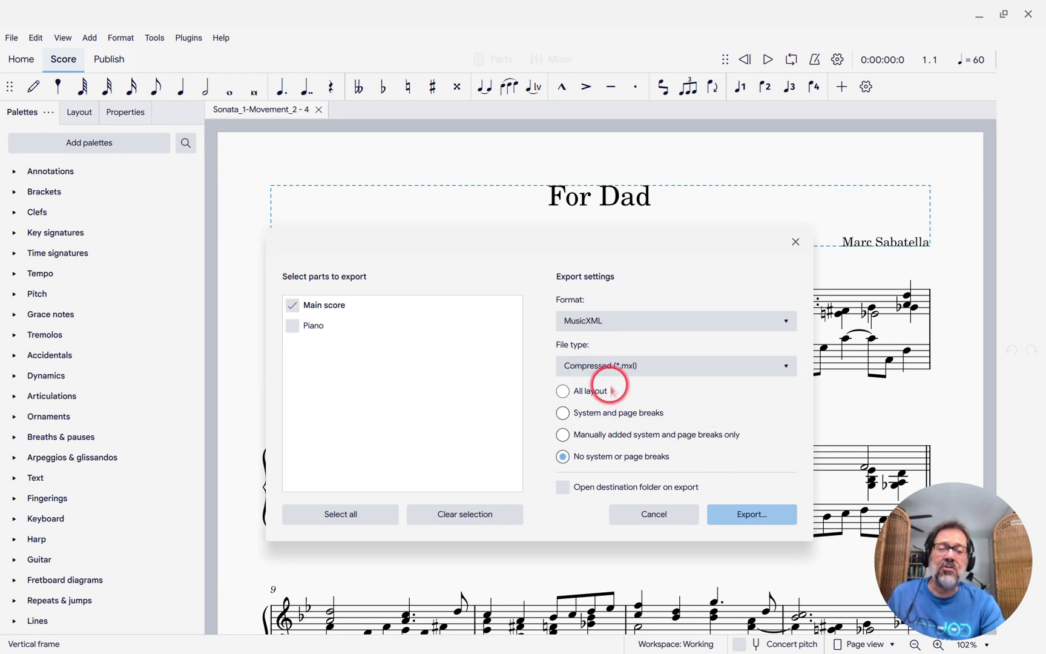
{"action": "left_click", "coordinate": [563, 391]}
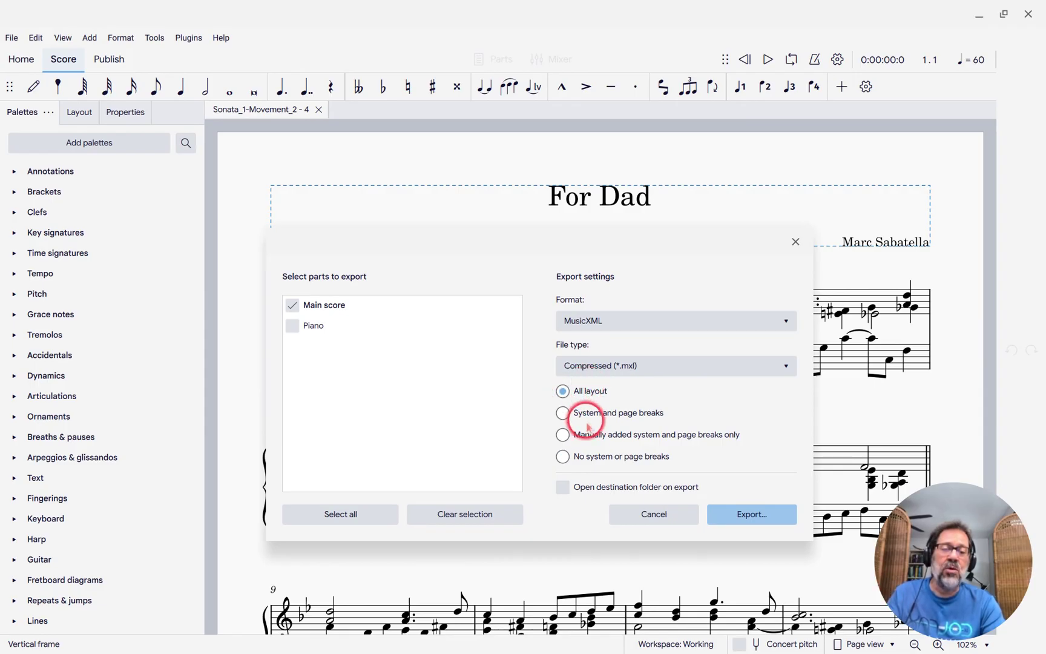